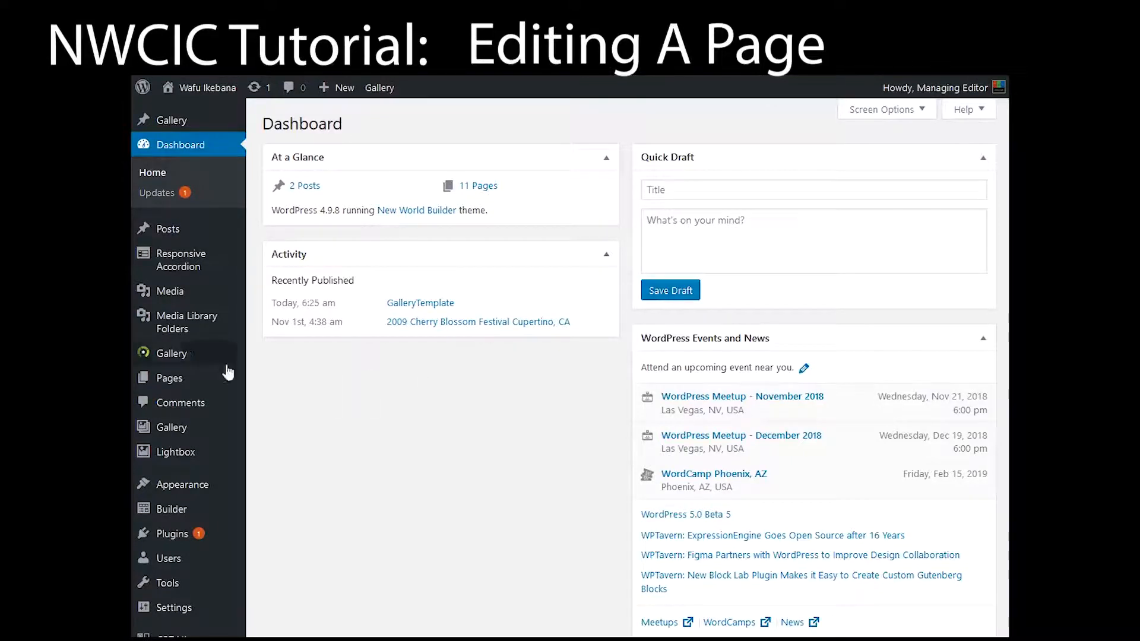
Open the list of all the site's pages.
mouse_move(191, 376)
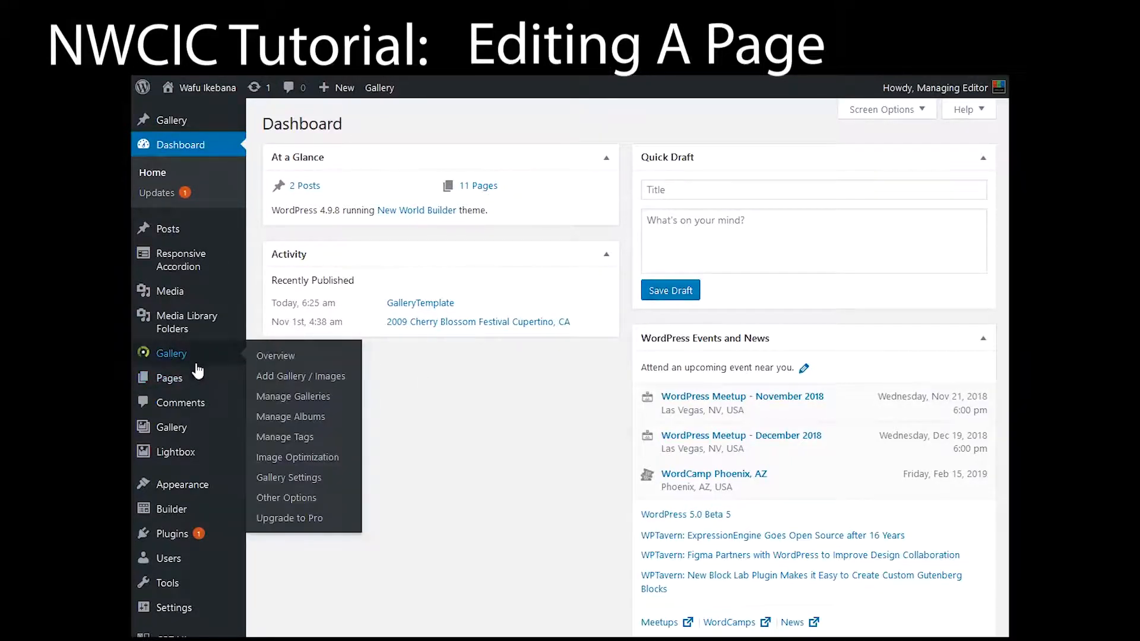
mouse_move(178, 234)
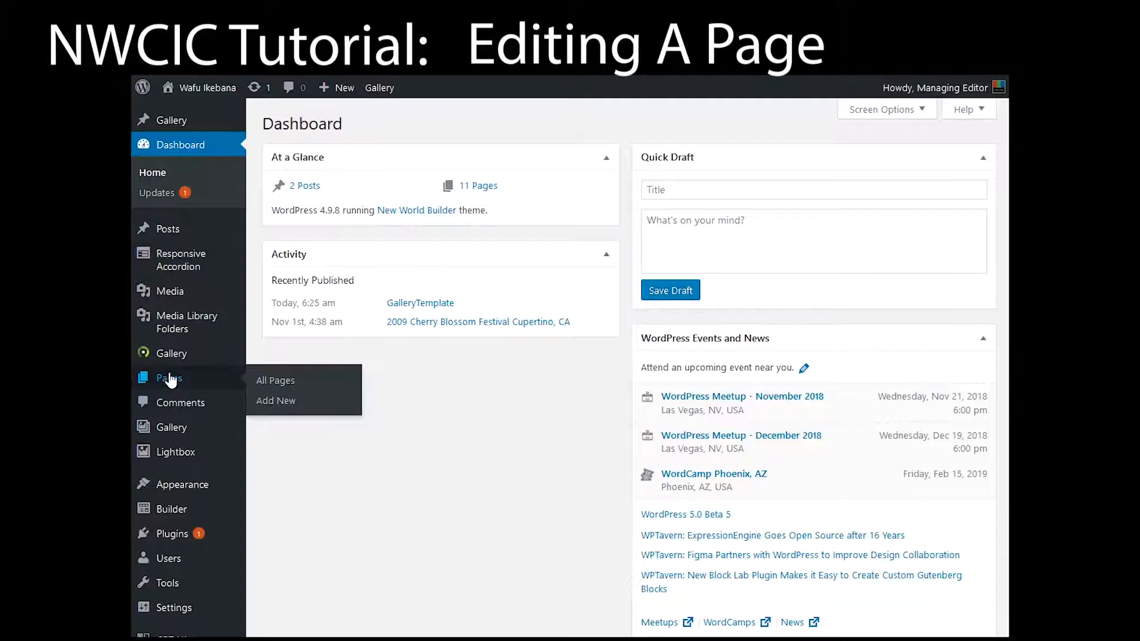
left_click(170, 380)
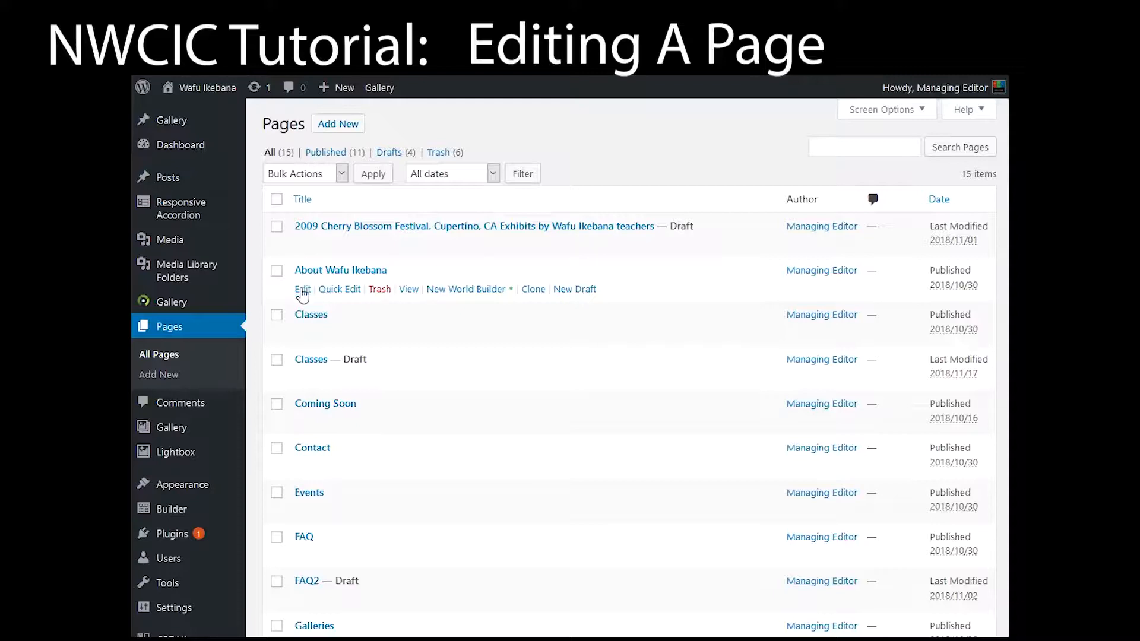
Examine the Quick Edit settings and the View link options of the About Wafu Ikebana page.
left_click(333, 289)
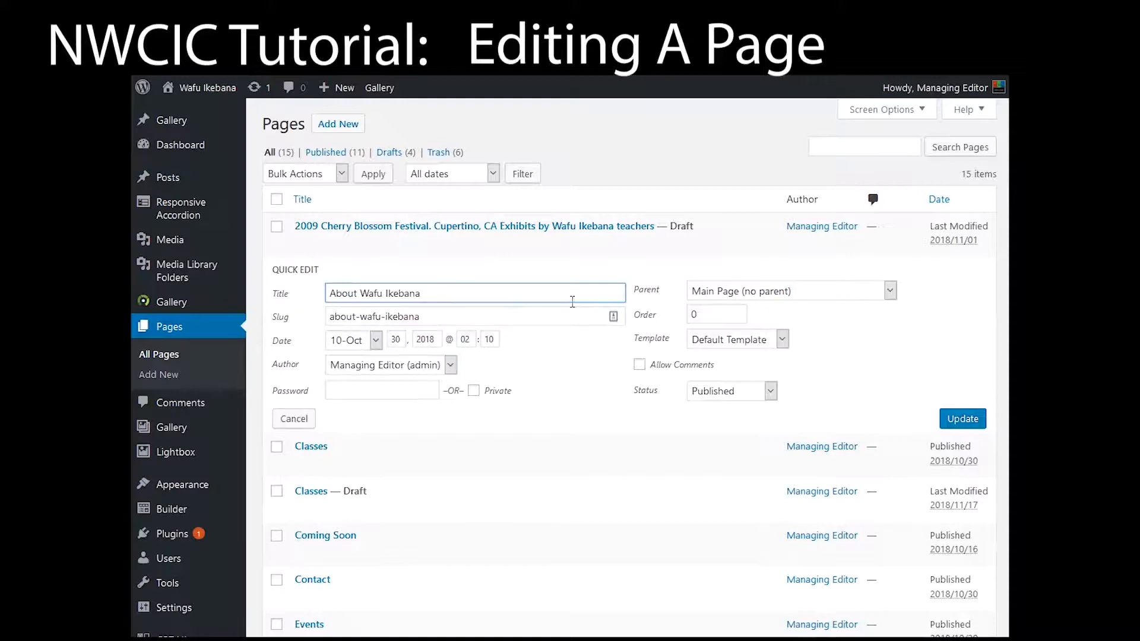
left_click(297, 419)
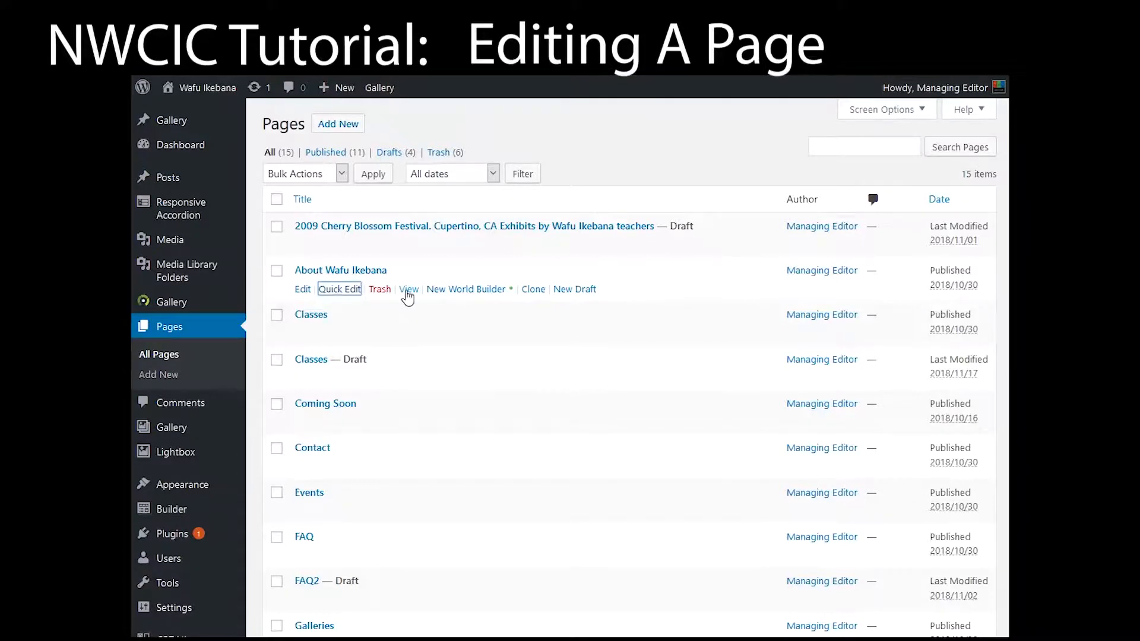
right_click(407, 291)
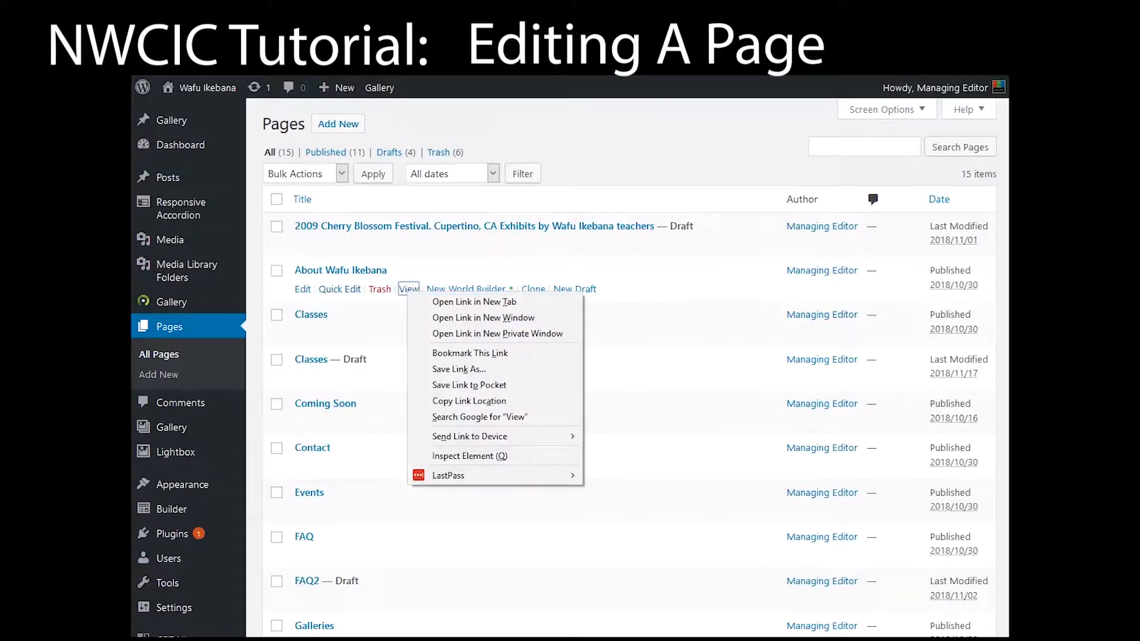
key("Escape")
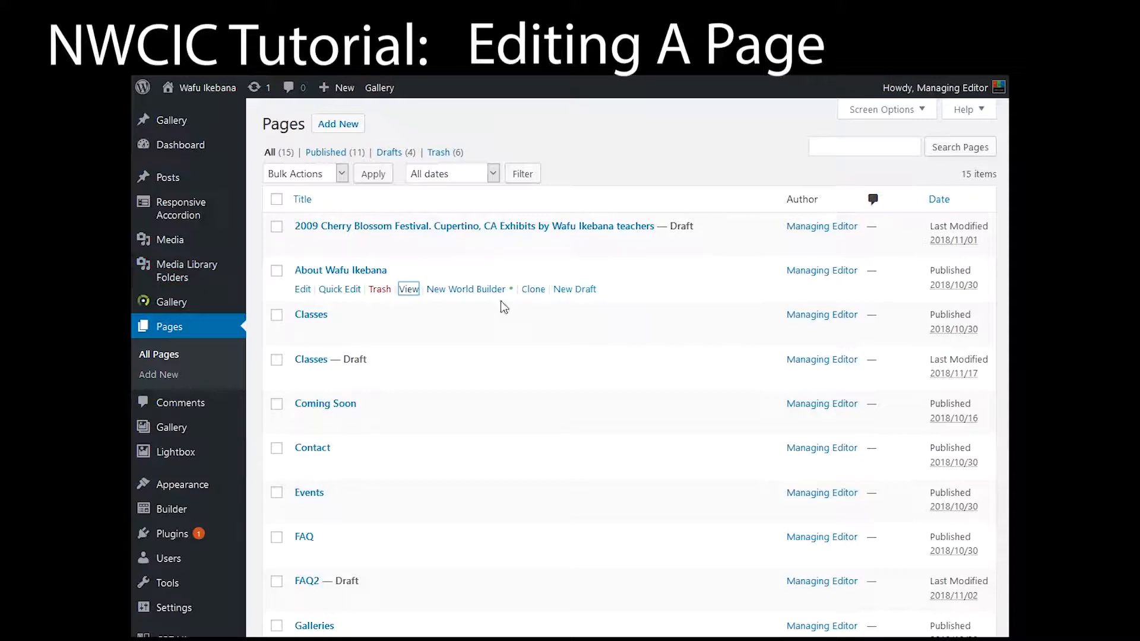
Open the About Wafu Ikebana page in New World Builder and review its modules down to the footer.
left_click(467, 289)
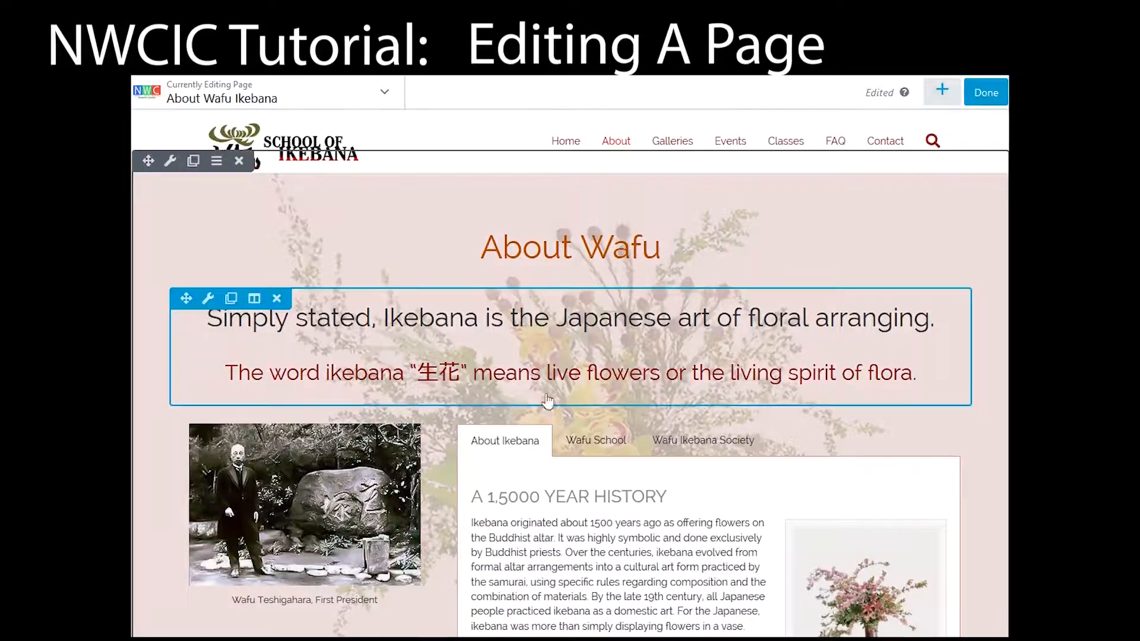
scroll(537, 528, "down", 2)
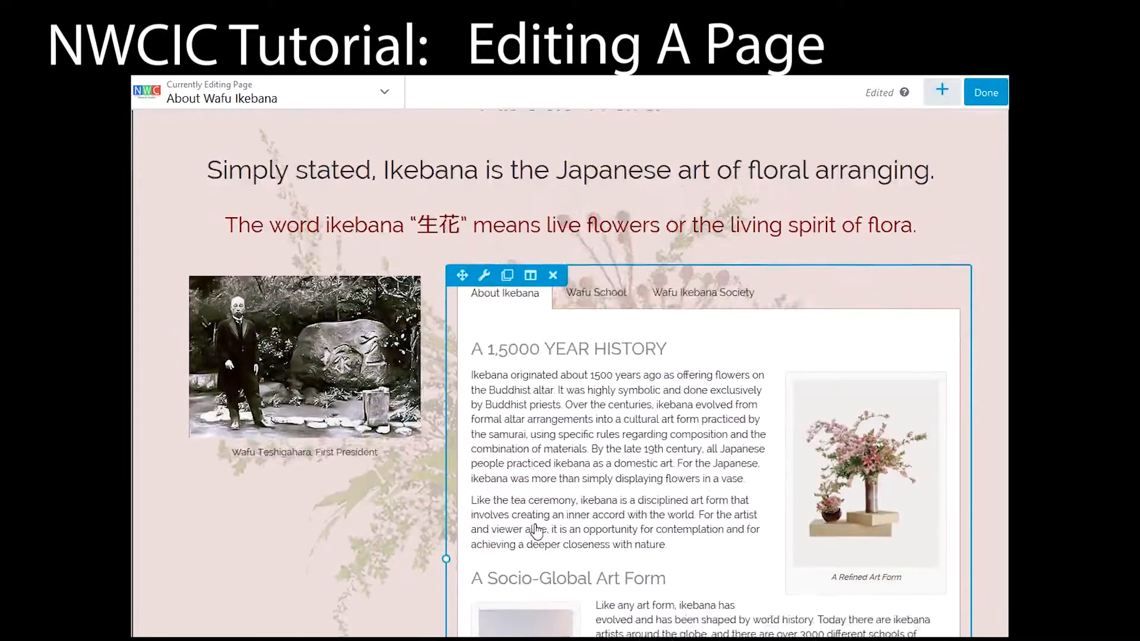
scroll(534, 509, "up", 2)
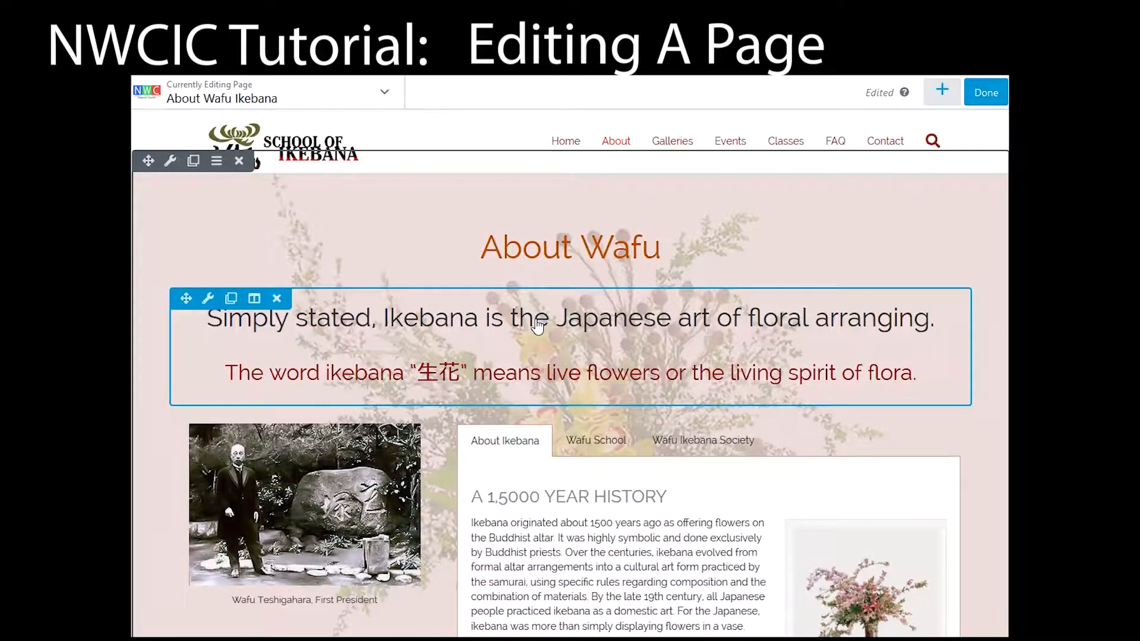
scroll(537, 326, "down", 5)
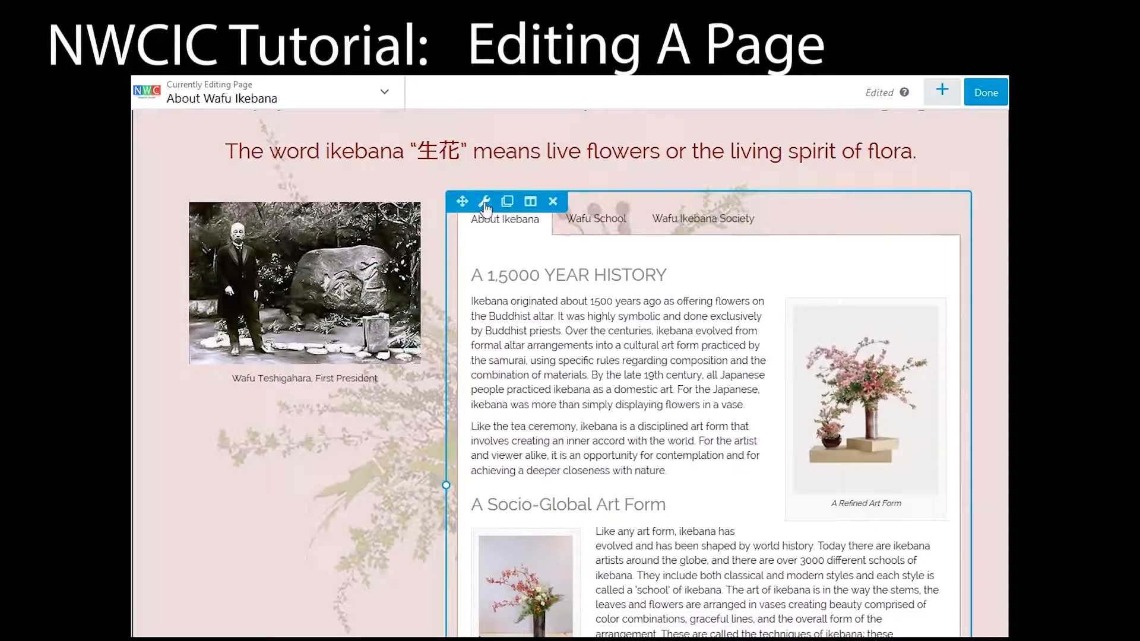
scroll(607, 304, "down", 8)
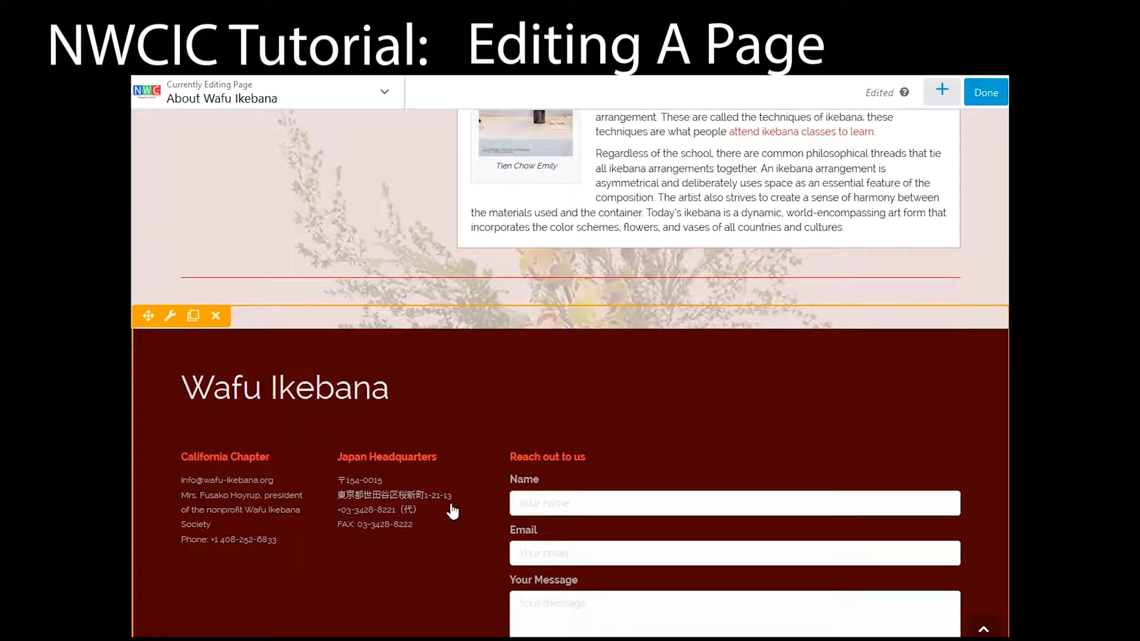
scroll(453, 509, "up", 10)
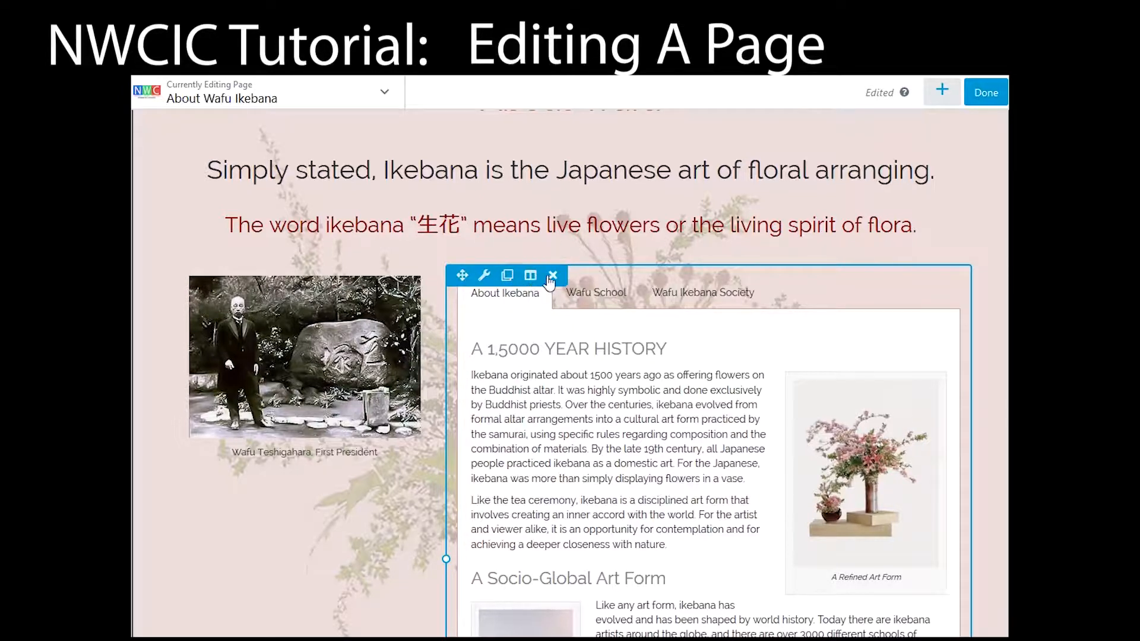
Open the settings of the page's Tabs module and open its About Ikebana item for editing.
left_click(485, 279)
left_click_drag(446, 171, 395, 108)
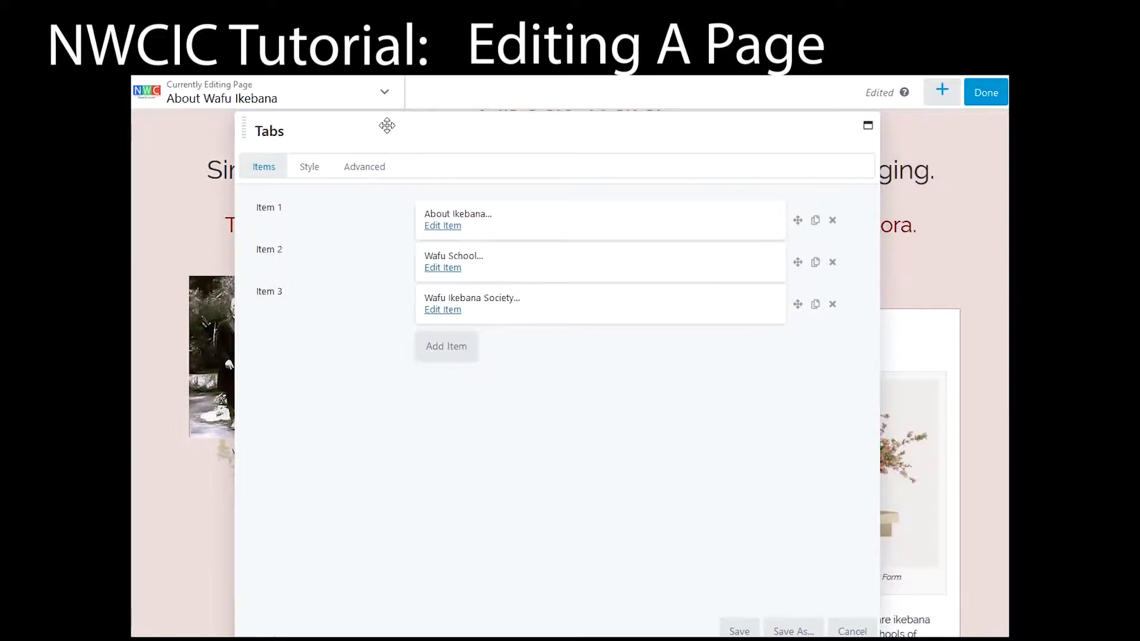
mouse_move(387, 126)
left_mouse_down()
mouse_move(470, 550)
mouse_move(497, 247)
mouse_move(410, 79)
mouse_move(399, 108)
left_mouse_up()
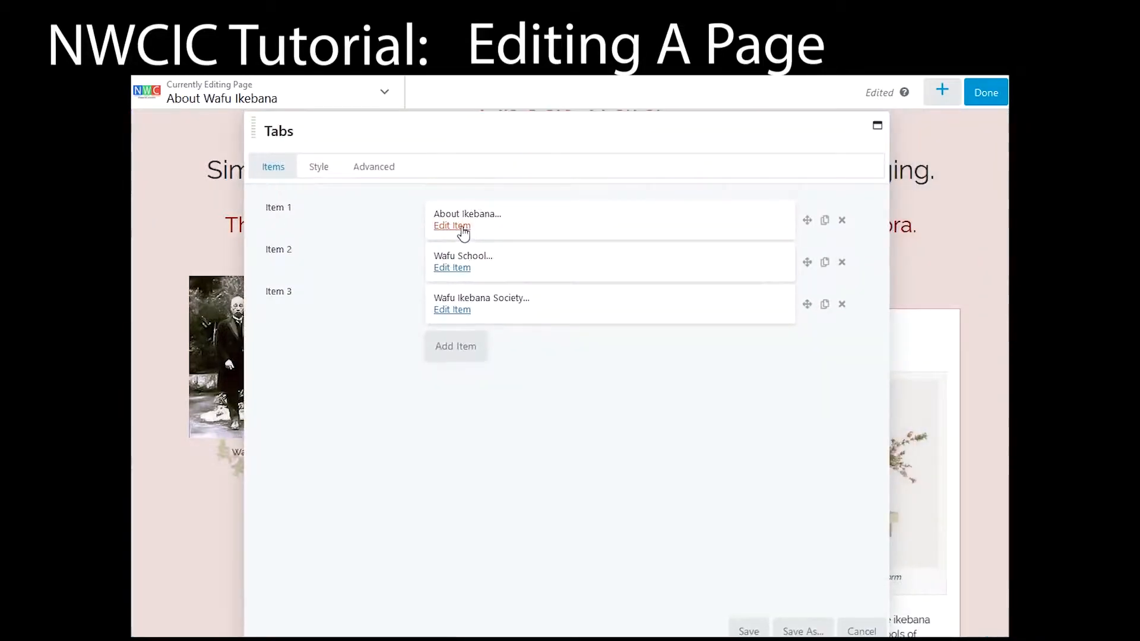
left_click(461, 233)
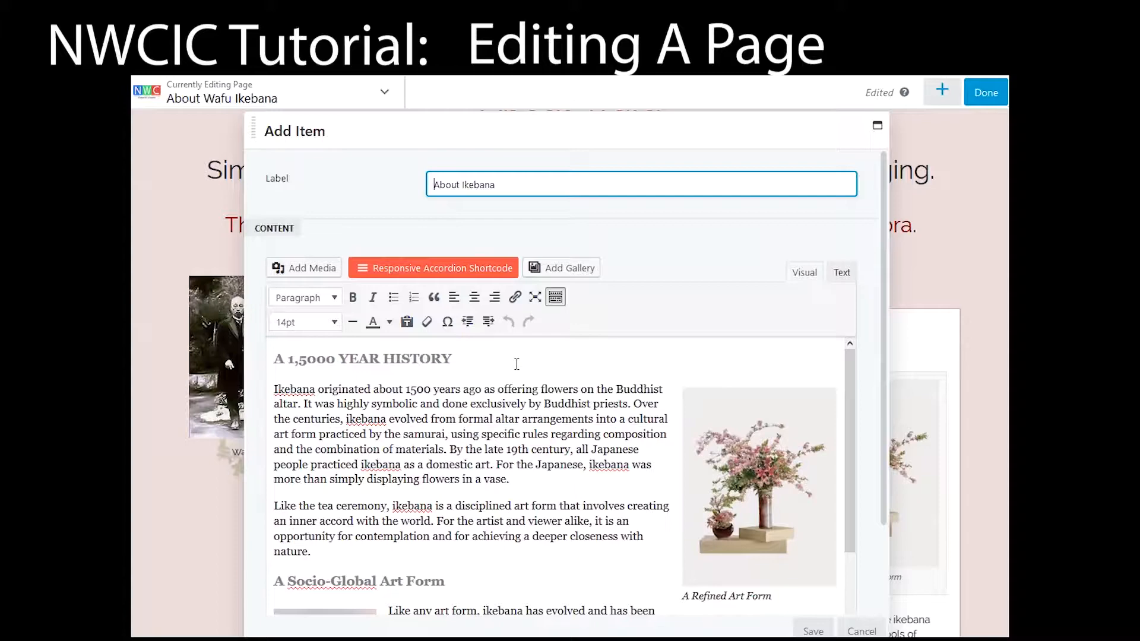
Examine the About Ikebana content, checking that its paragraphs and the A Refined Art Form image can be selected.
left_click_drag(413, 401, 524, 435)
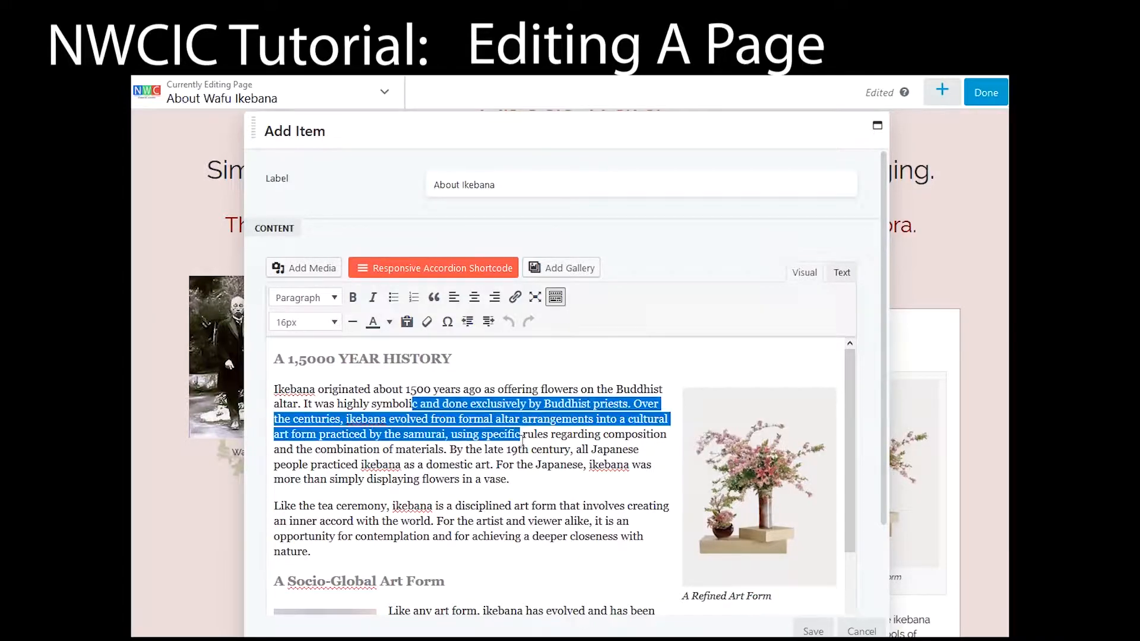
left_click(717, 465)
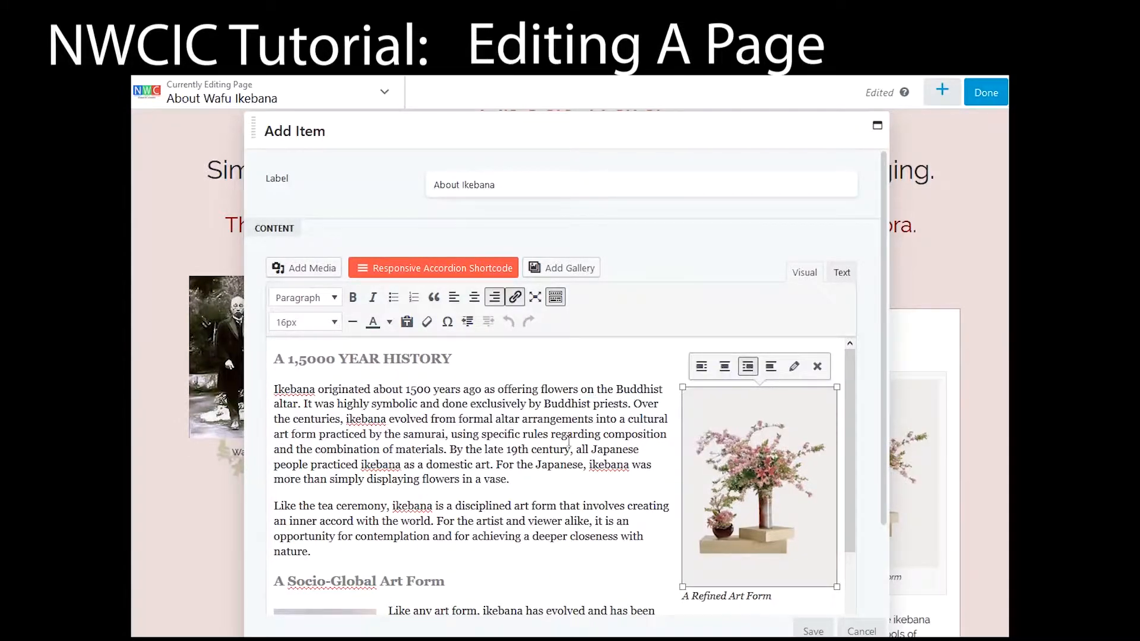
scroll(568, 440, "down", 3)
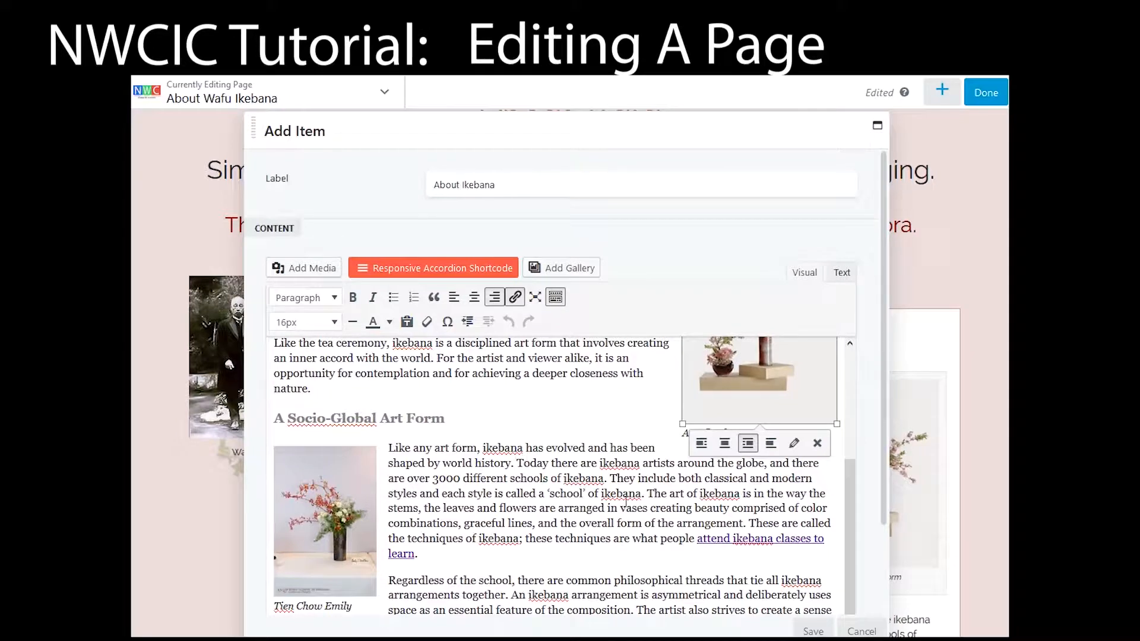
scroll(625, 501, "up", 3)
scroll(626, 500, "down", 3)
left_click(409, 497)
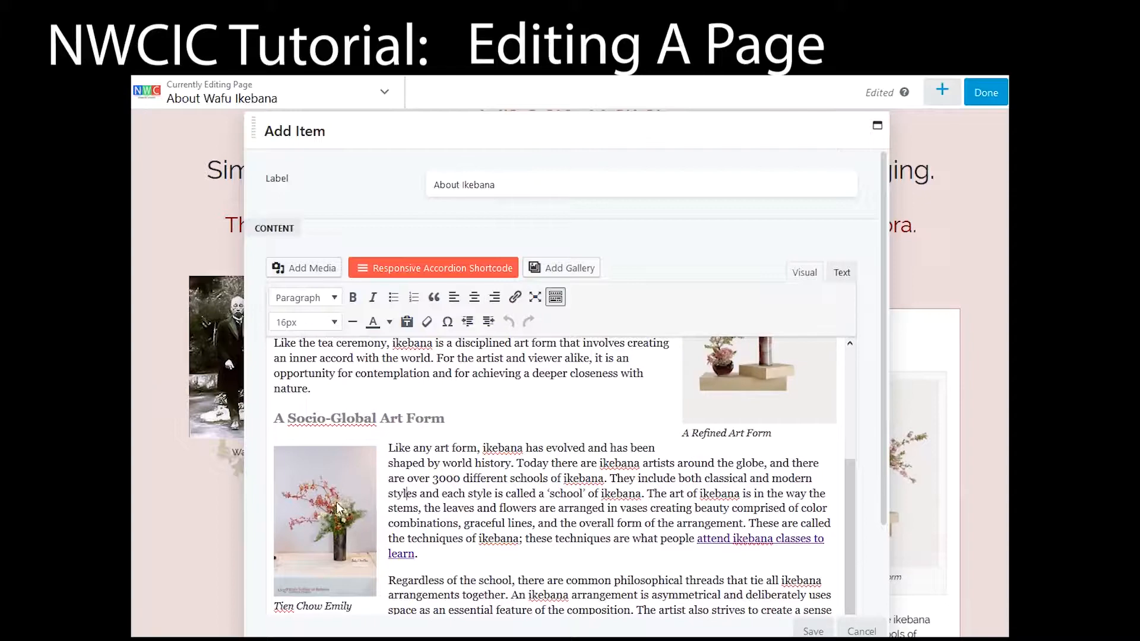
Inspect the image details of the photo in the A Socio-Global Art Form section, from caption to advanced options.
left_click(332, 504)
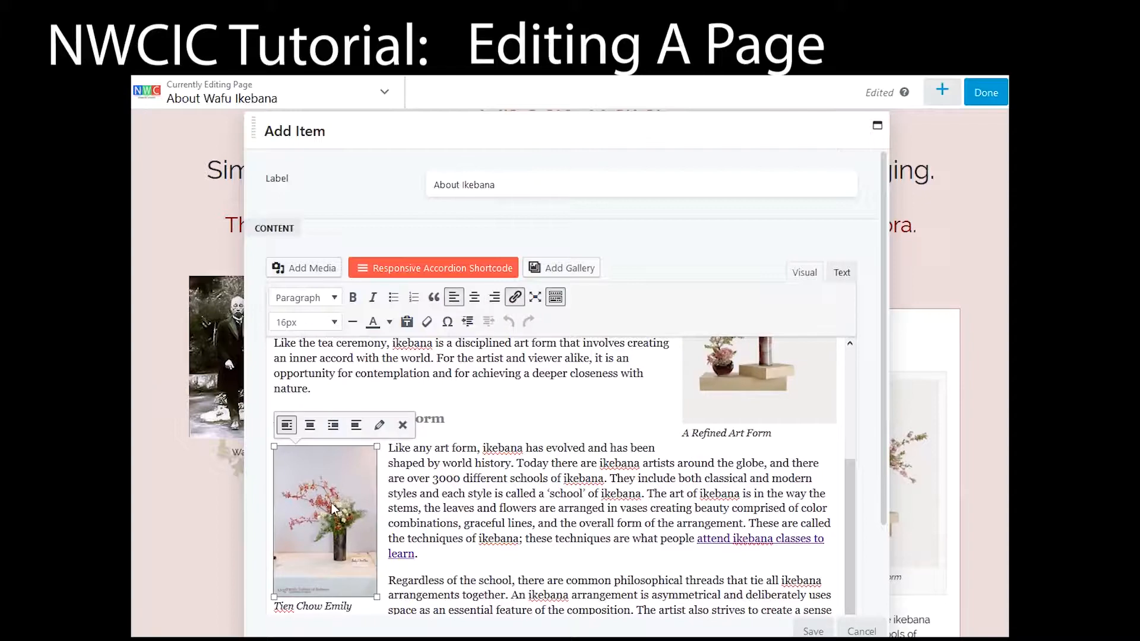
left_click(379, 425)
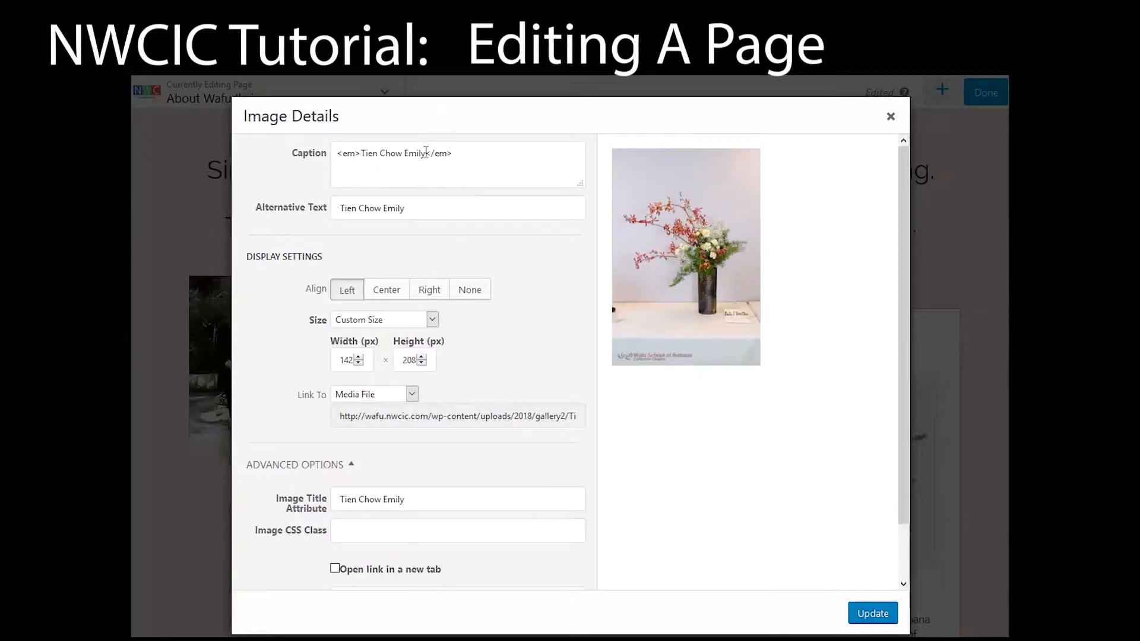
left_click_drag(426, 152, 360, 152)
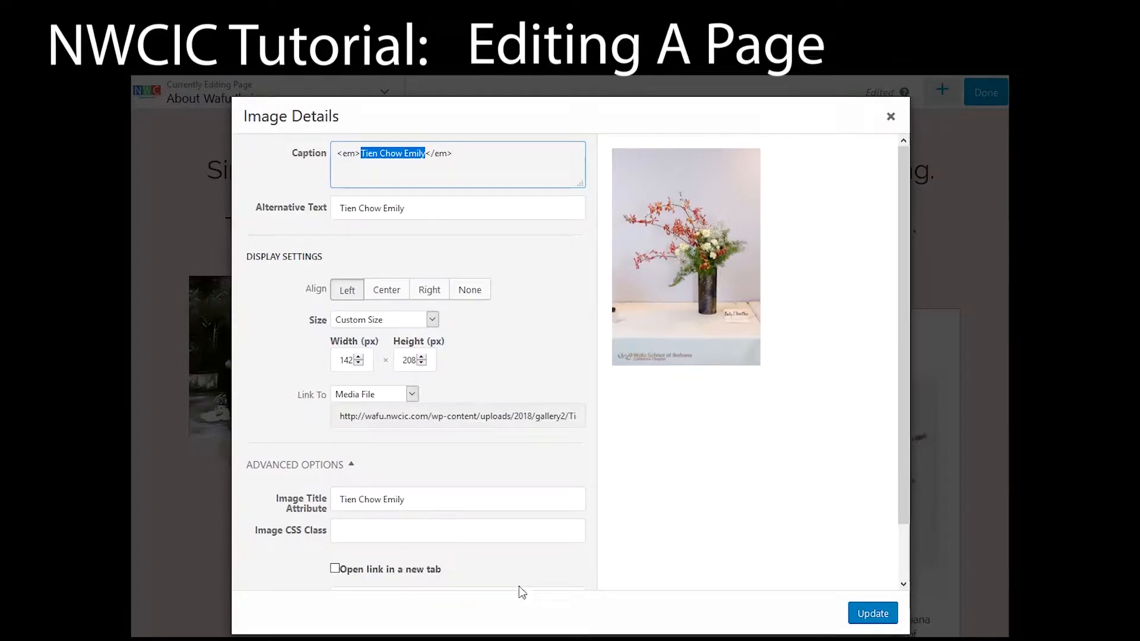
scroll(516, 578, "down", 1)
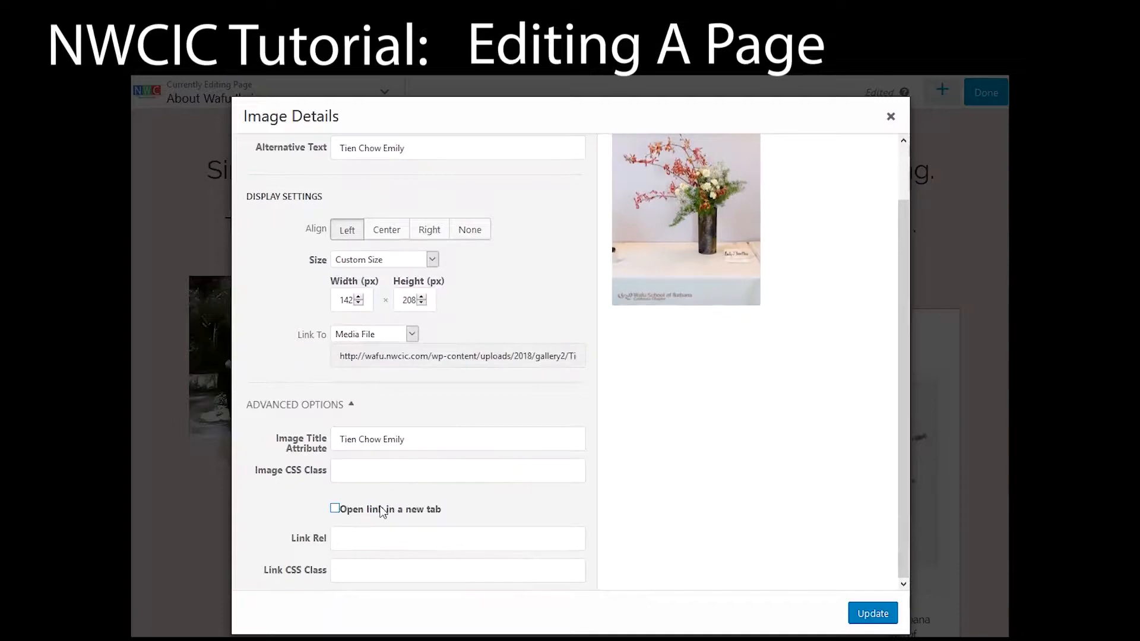
left_click(891, 118)
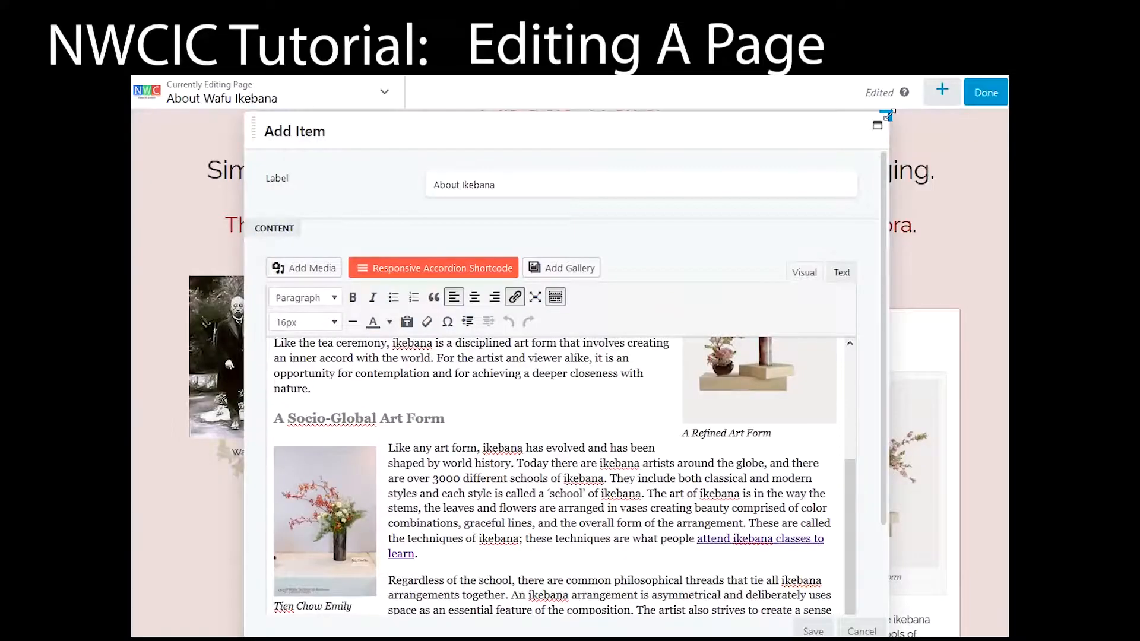
Delete the photo in the A Socio-Global Art Form section and select the purple flower arrangement from the media library as its replacement.
left_click(343, 505)
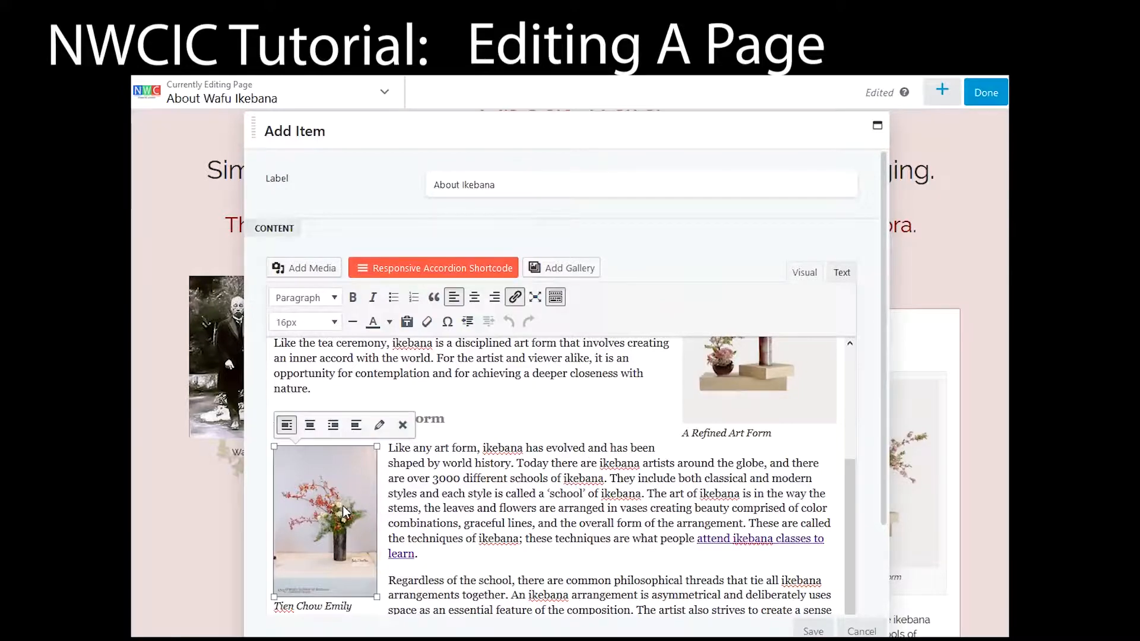
left_click(402, 425)
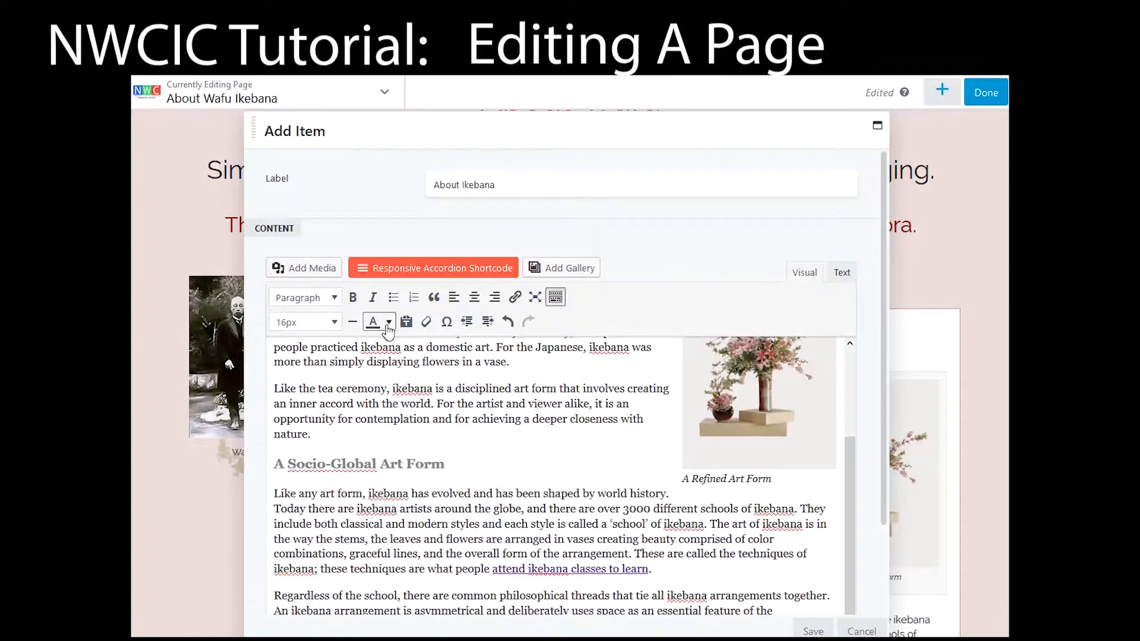
left_click(314, 270)
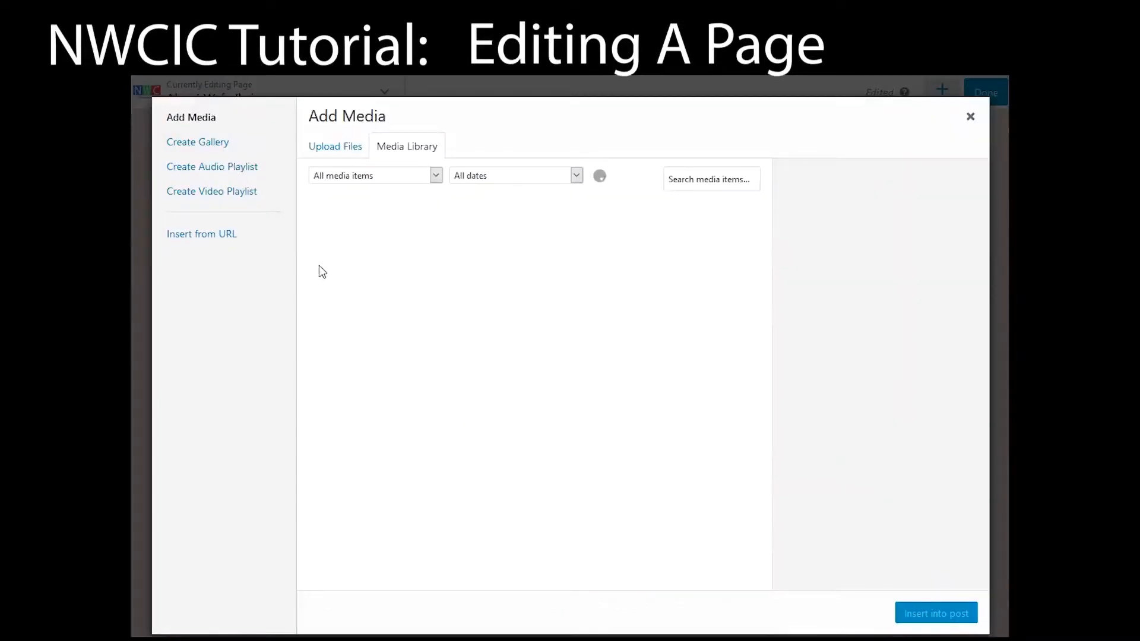
scroll(584, 404, "down", 10)
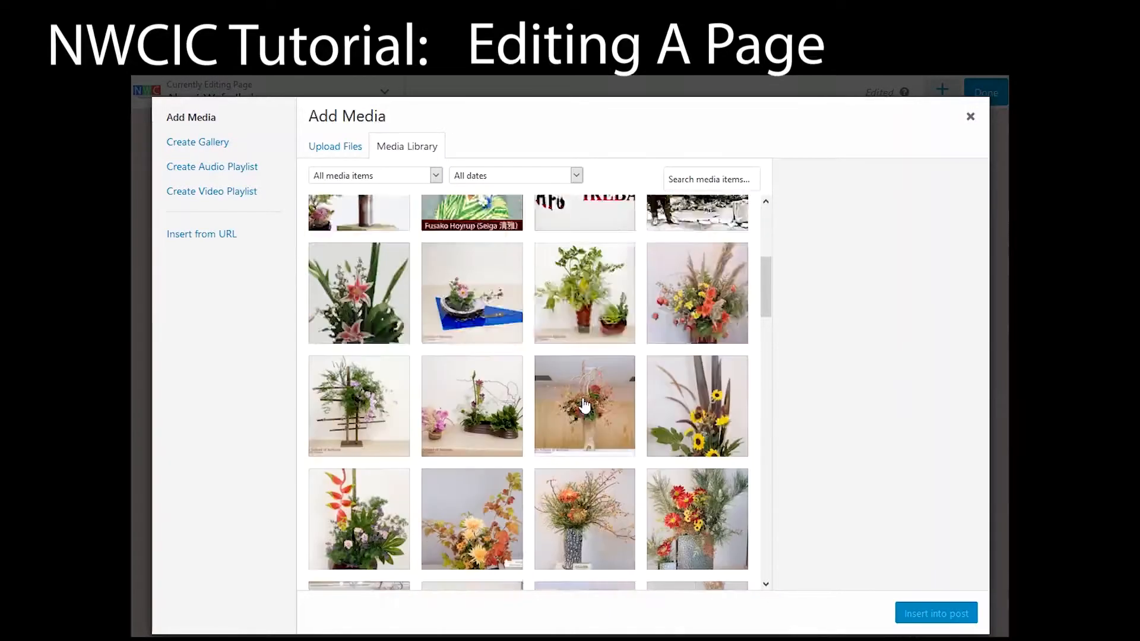
scroll(585, 405, "down", 7)
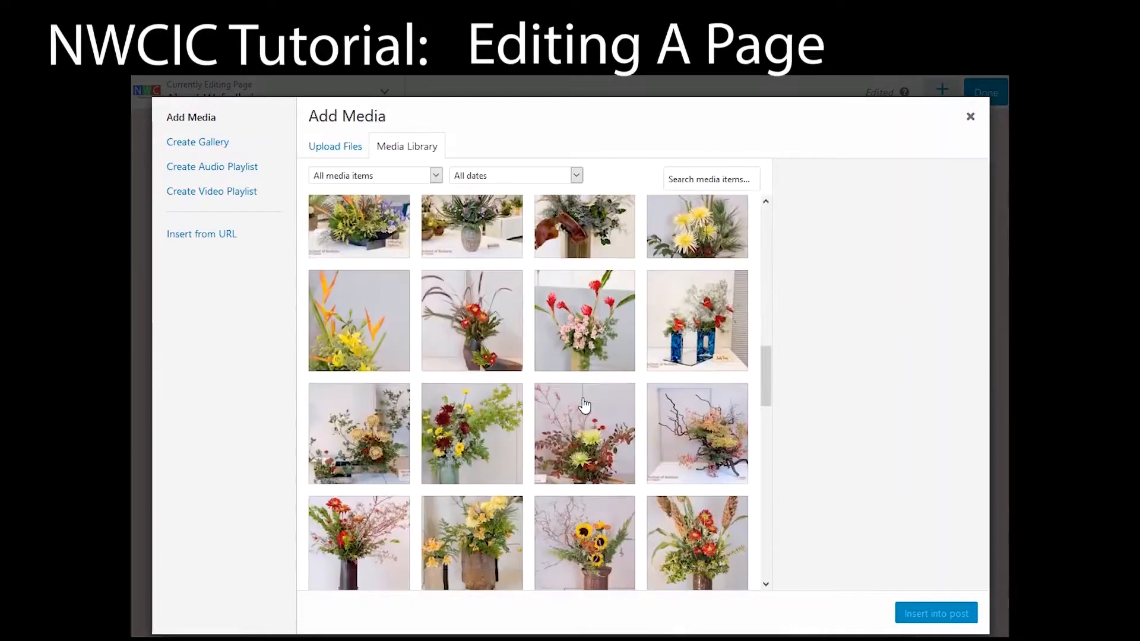
scroll(585, 405, "down", 5)
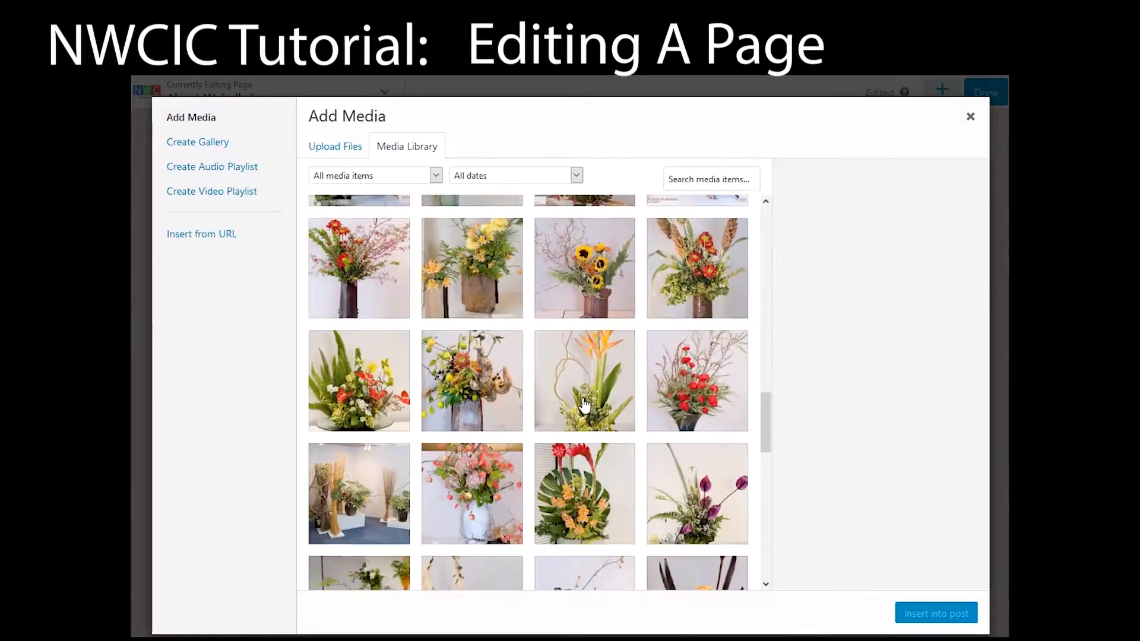
left_click(692, 503)
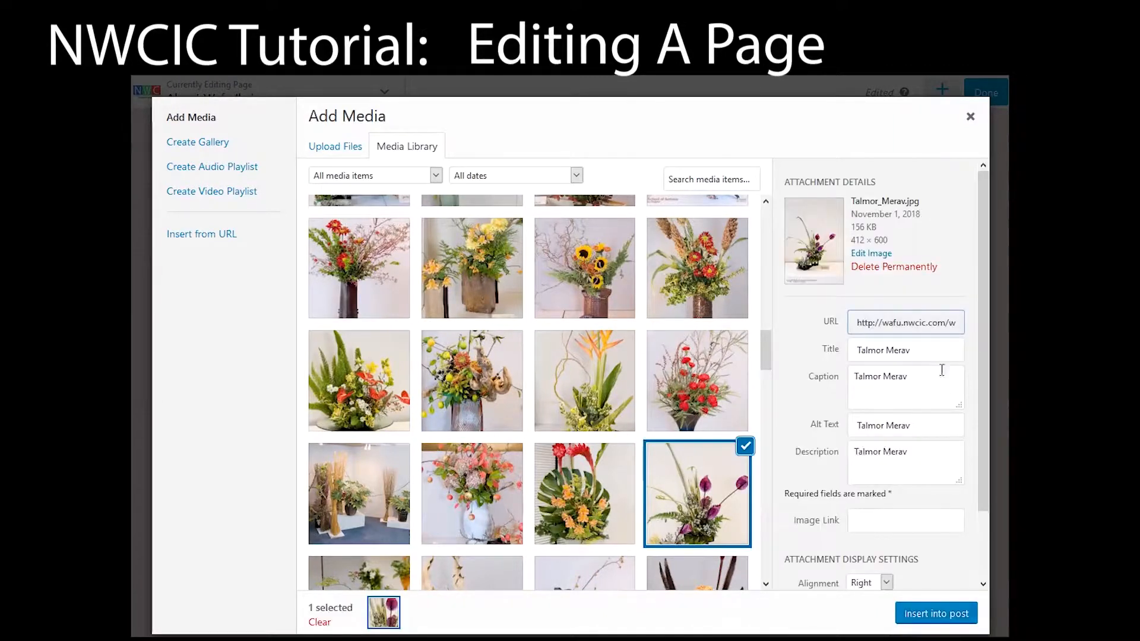
Insert the selected purple flower image into the content with Left alignment, linked to Media File, at Medium – 206 × 300 size.
left_click(856, 350)
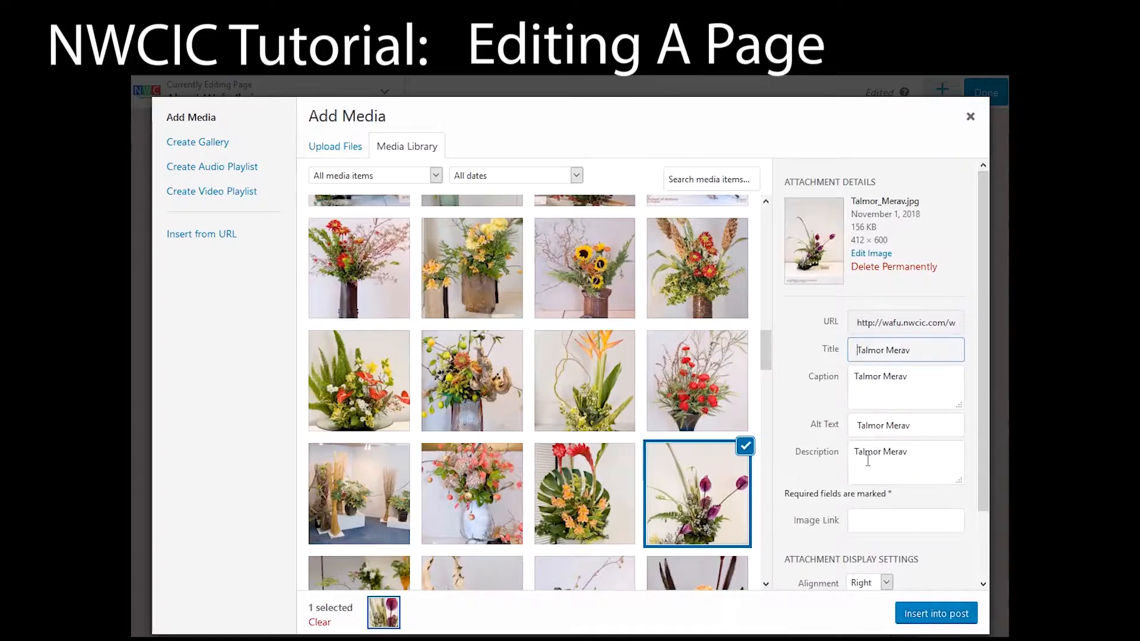
scroll(915, 491, "down", 2)
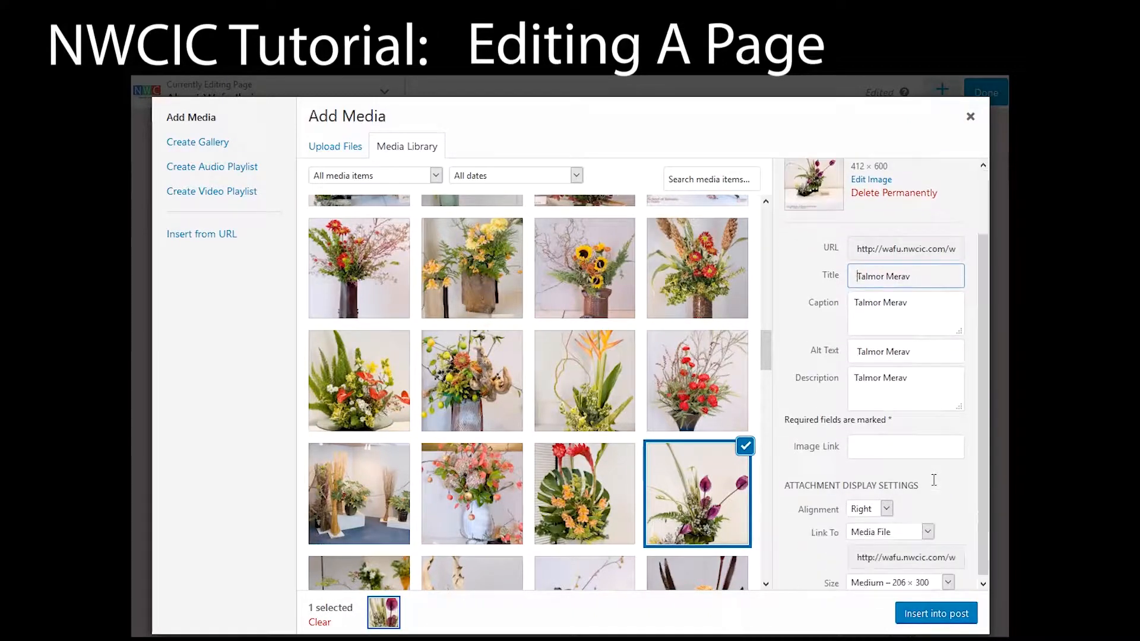
left_click(887, 506)
left_click(863, 522)
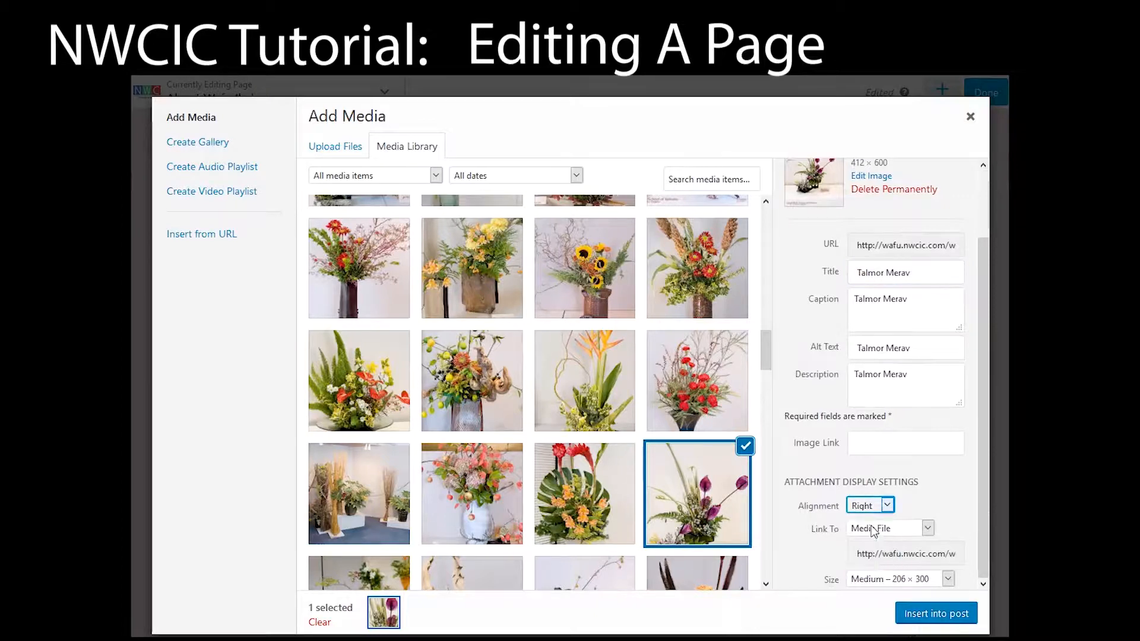
left_click(928, 529)
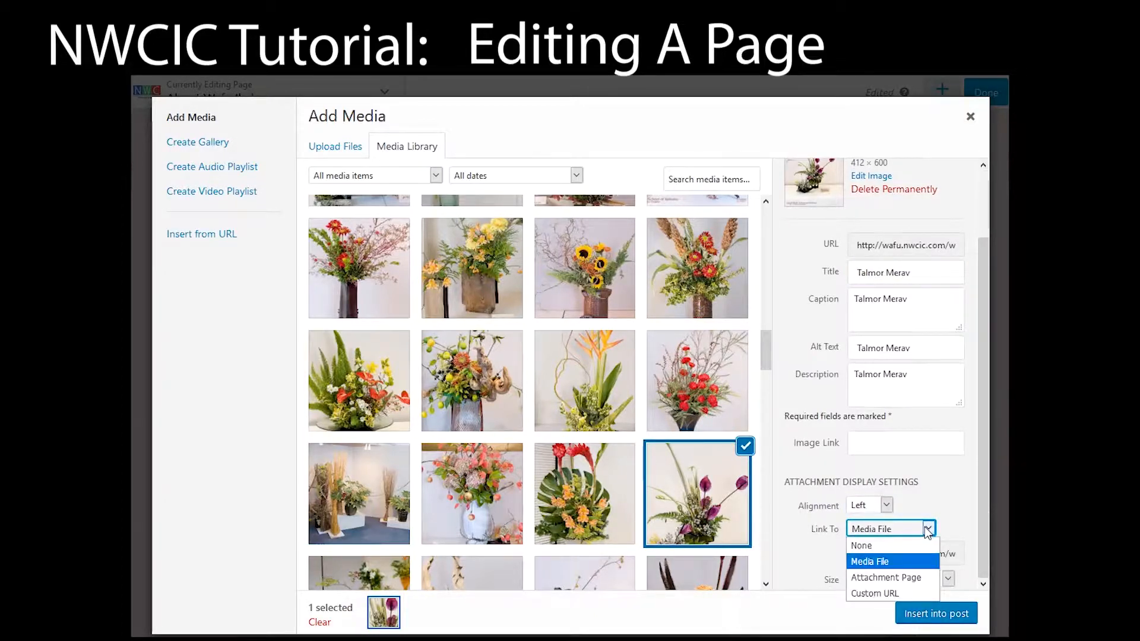
left_click(927, 530)
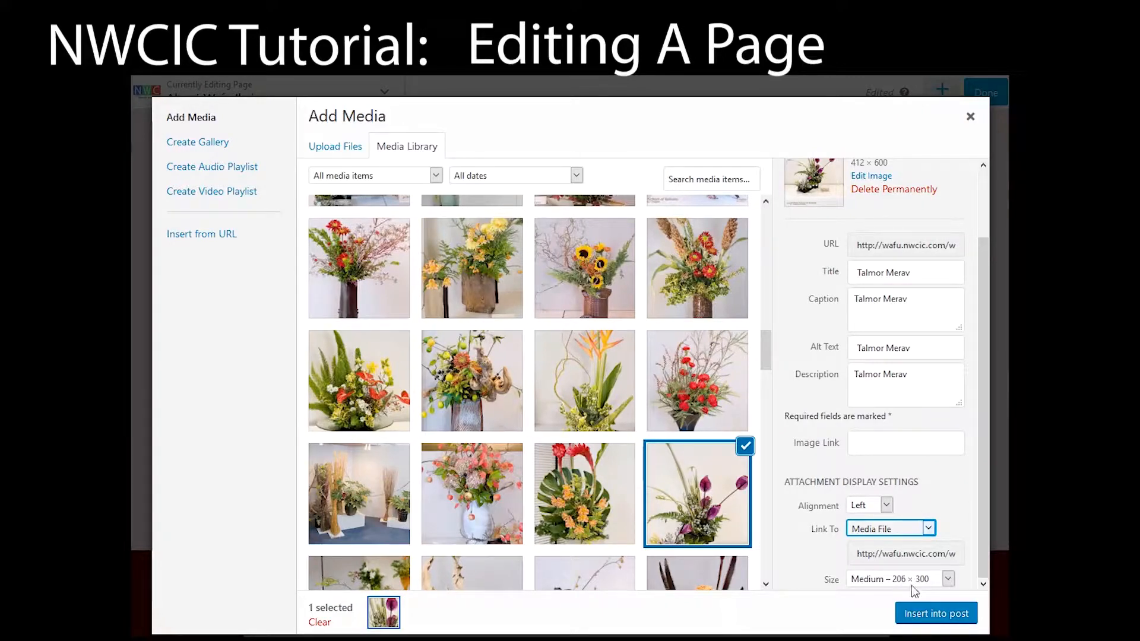
left_click(929, 614)
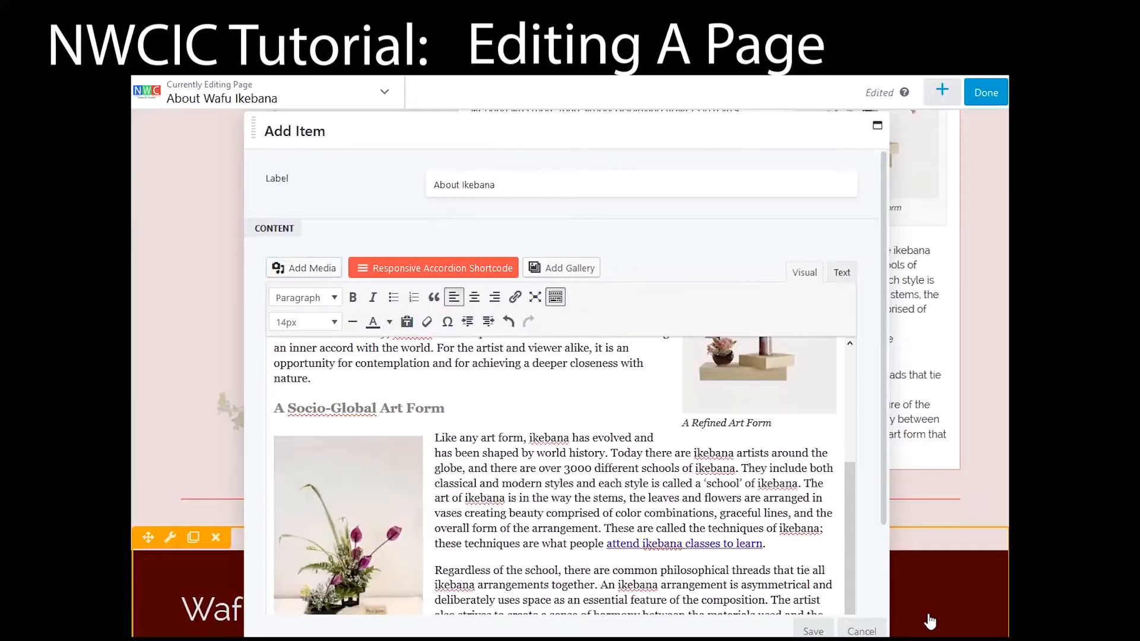
Italicize the caption under the purple flower image to match the style of the A Refined Art Form caption.
left_click(603, 466)
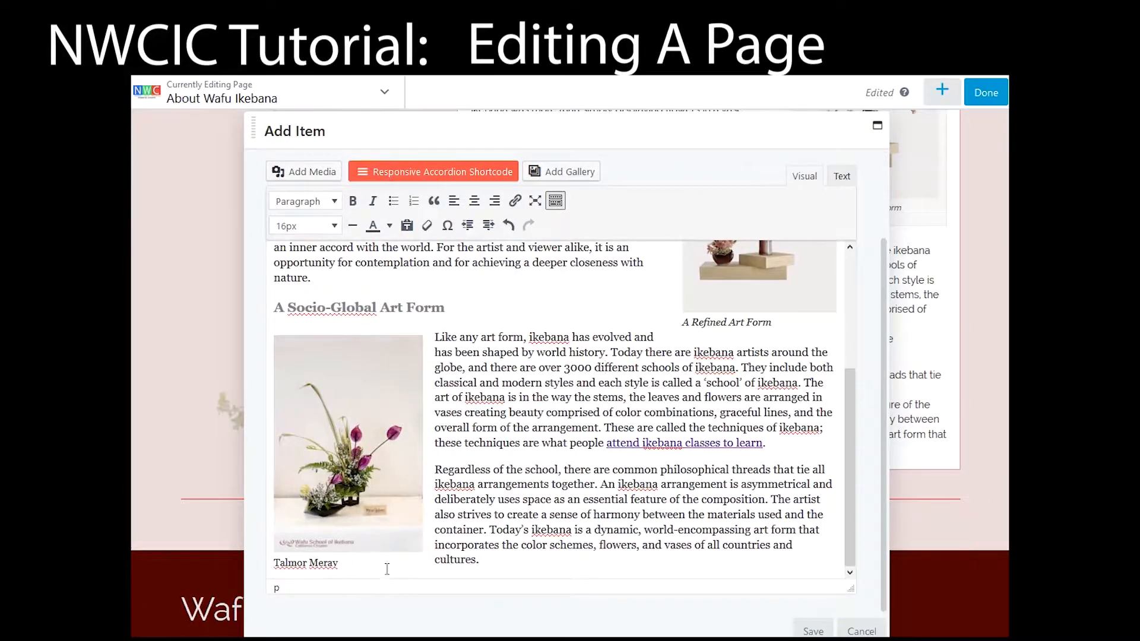
left_click_drag(707, 321, 728, 321)
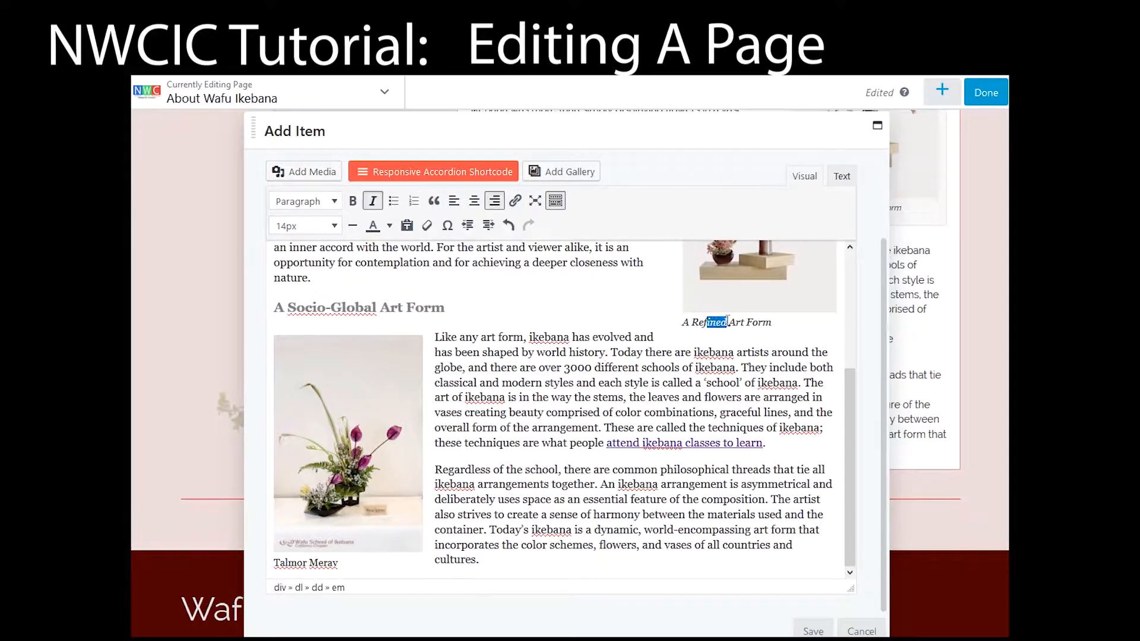
mouse_move(339, 560)
left_mouse_down()
mouse_move(274, 560)
mouse_move(339, 562)
left_mouse_up()
left_click(275, 561)
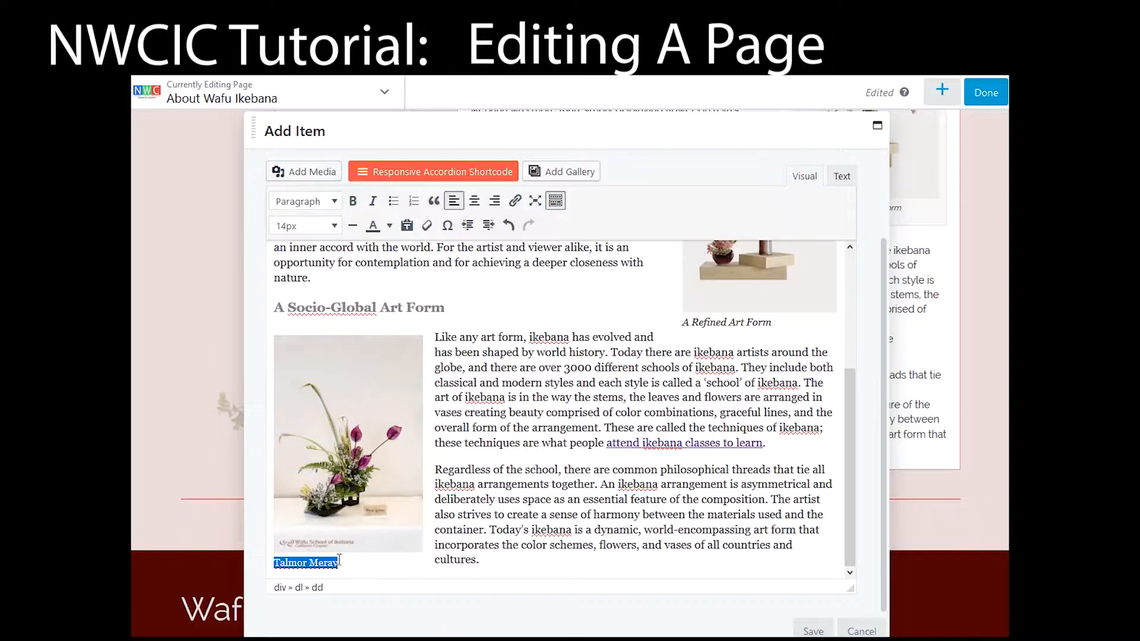
key("ctrl+i")
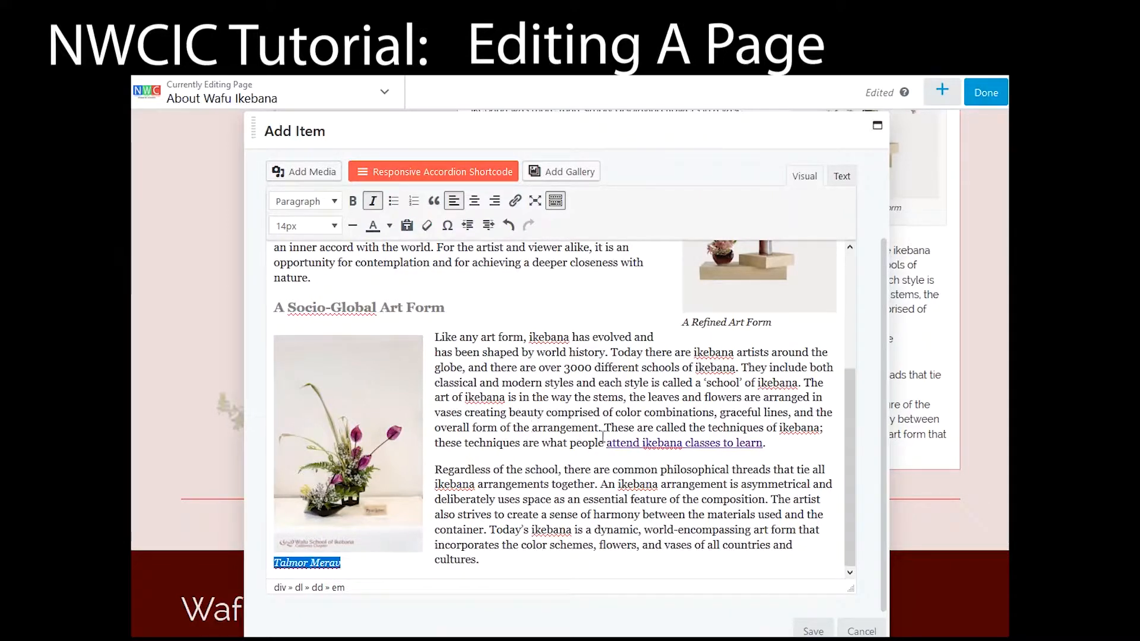
Try centre alignment on the purple flower image's caption, set it back to left alignment and save the About Ikebana item.
left_click(475, 202)
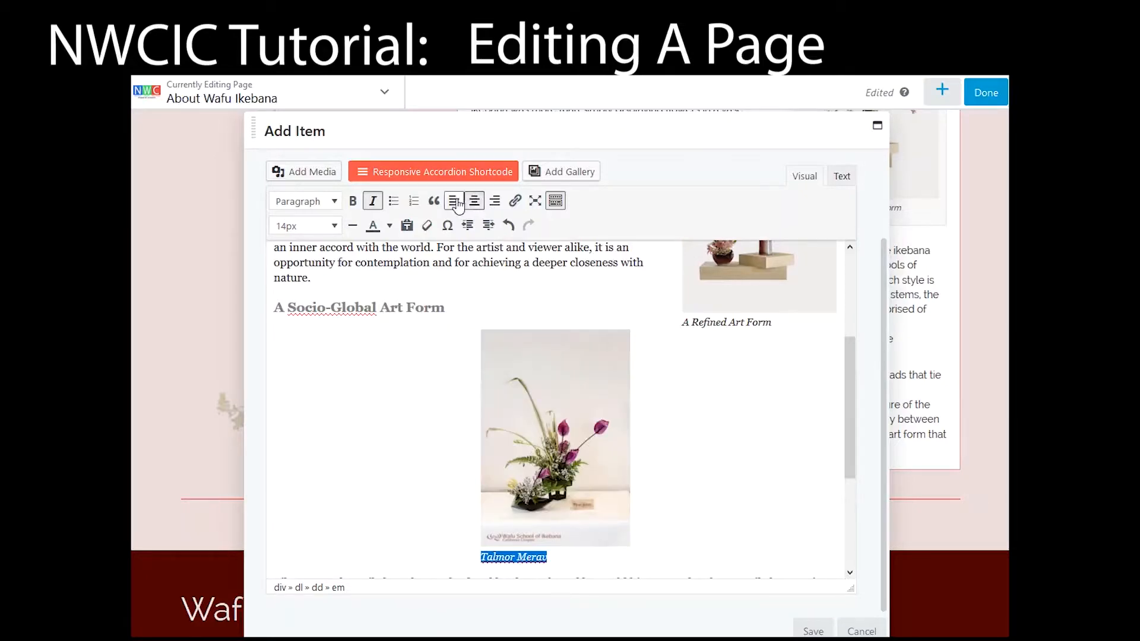
left_click(453, 201)
left_click(811, 632)
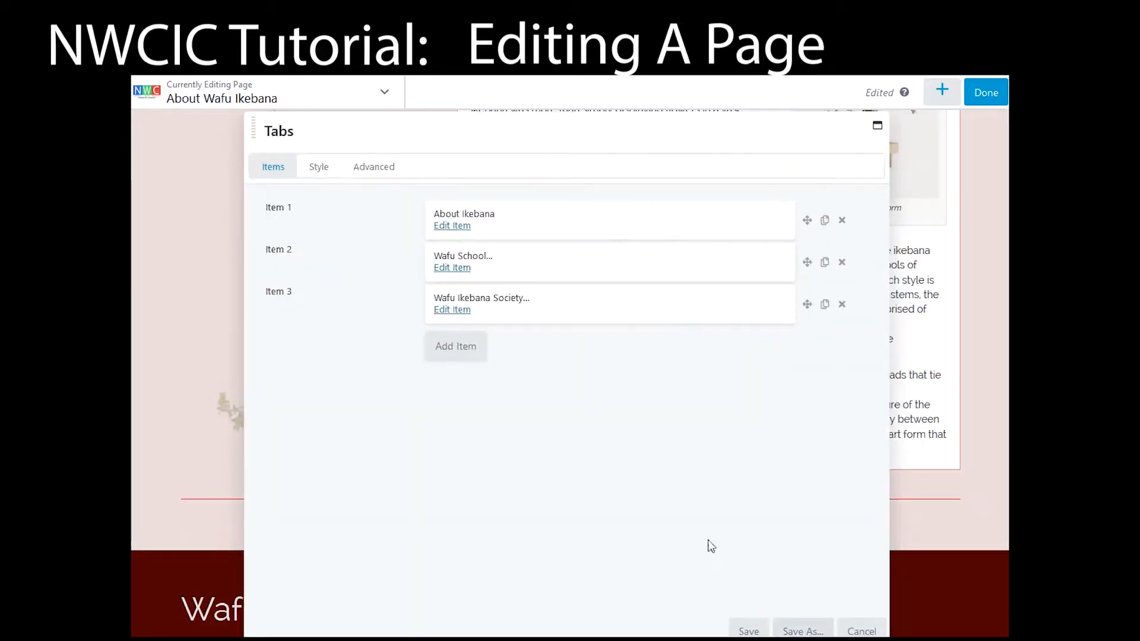